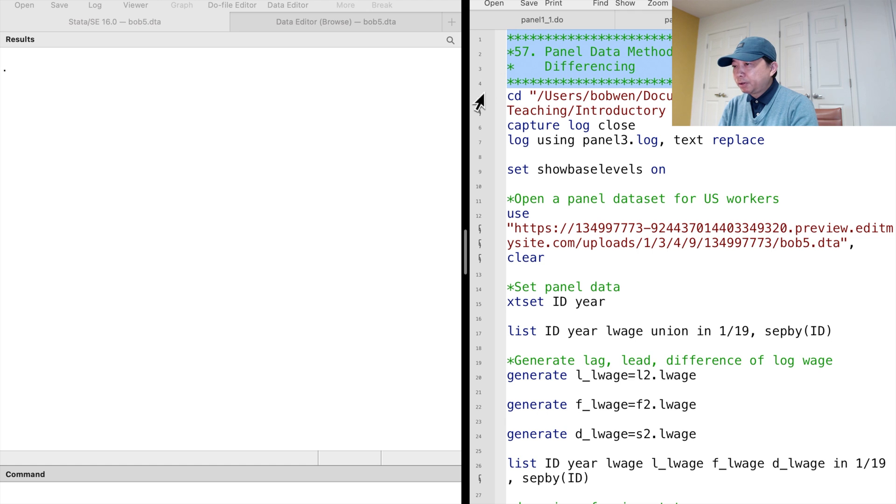
- Start the panel3 text log and load the bob5.dta wage dataset
{"action": "left_click_drag", "start_coordinate": [480, 100], "coordinate": [478, 184]}
{"action": "key", "text": "super+shift+d"}
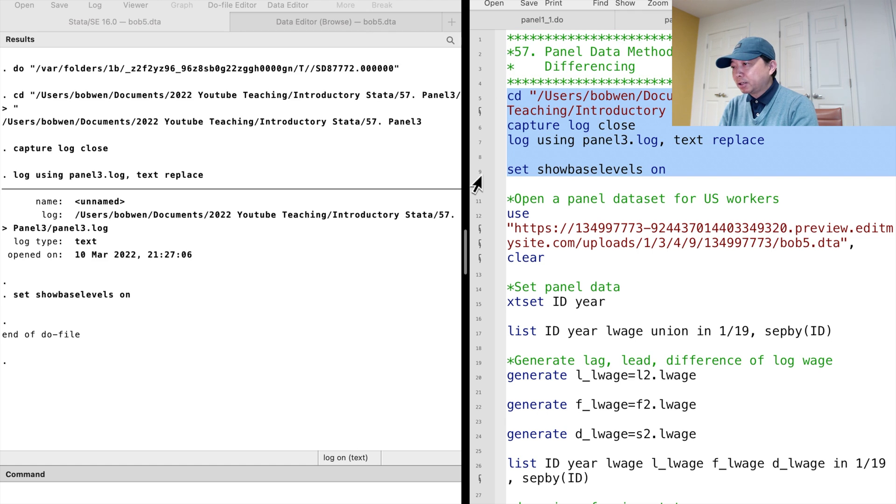
{"action": "left_click", "coordinate": [479, 203]}
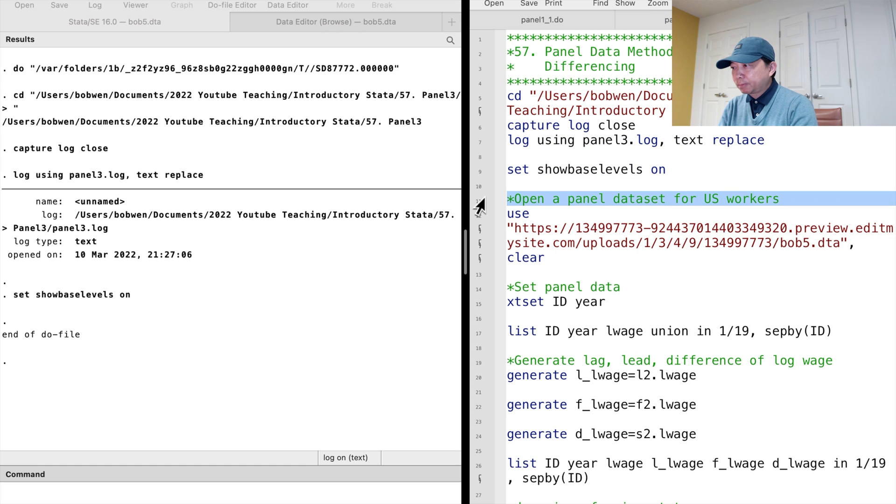
{"action": "left_click", "coordinate": [478, 224]}
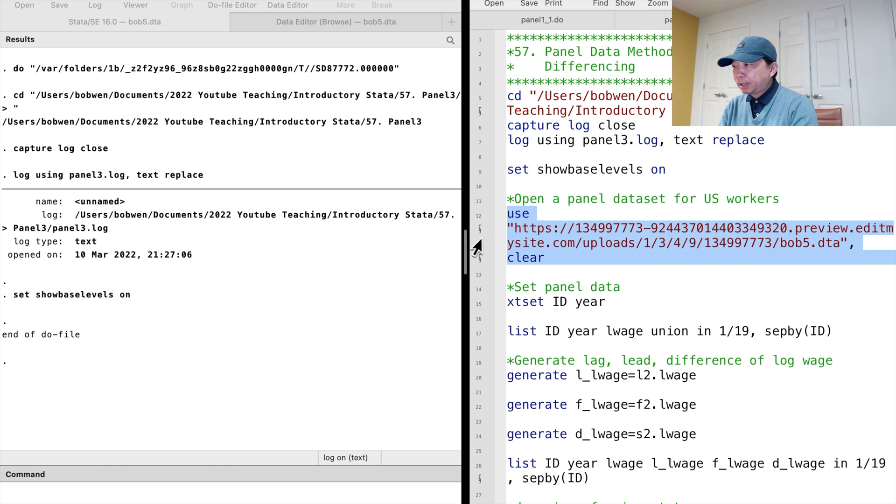
{"action": "key", "text": "super+shift+d"}
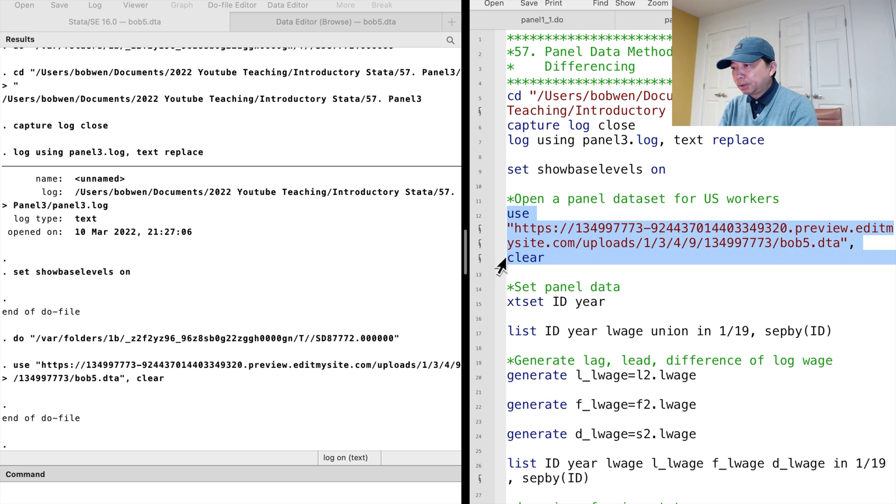
- Declare the data as a panel with xtset ID year
{"action": "left_click", "coordinate": [479, 290]}
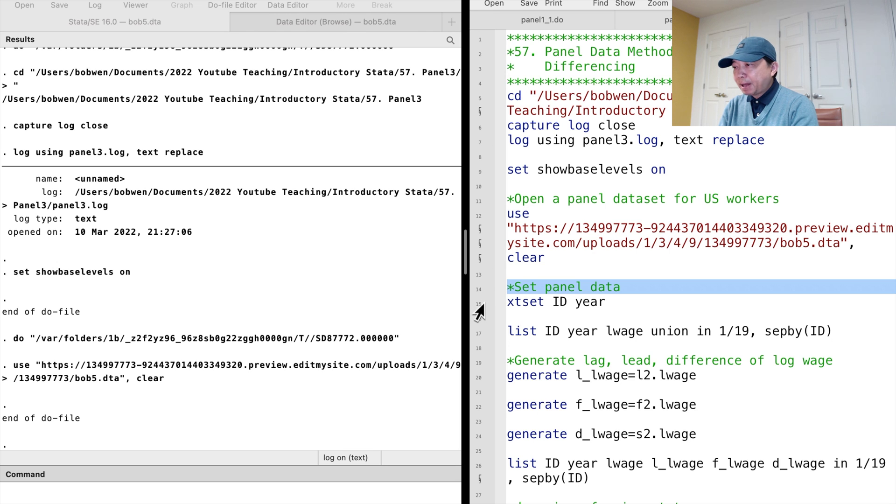
{"action": "left_click", "coordinate": [479, 304]}
{"action": "key", "text": "super+shift+d"}
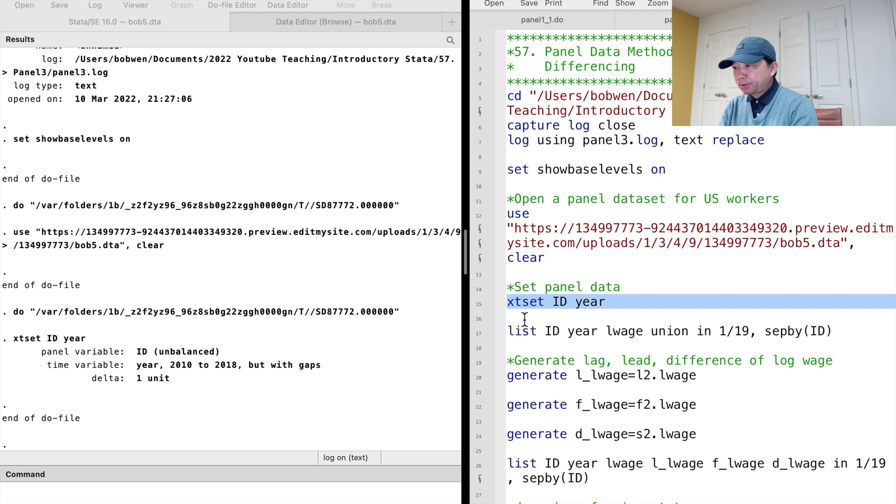
{"action": "scroll", "coordinate": [525, 319], "scroll_direction": "down", "scroll_amount": 3}
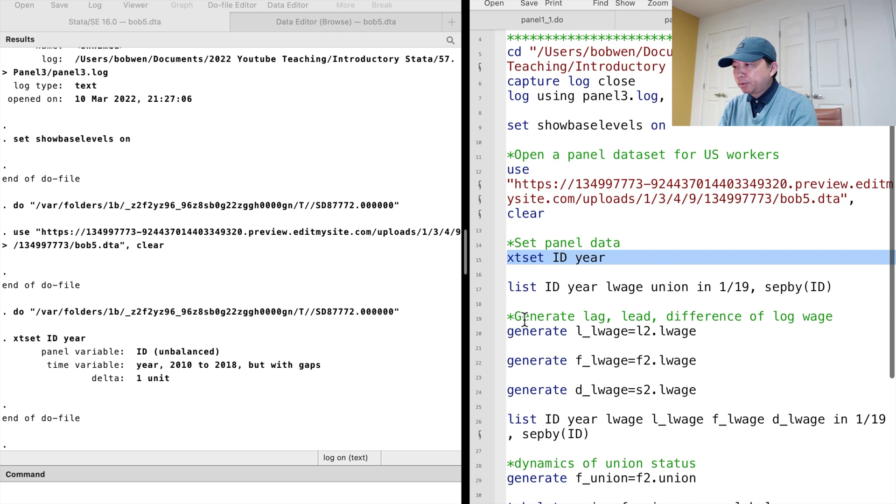
{"action": "left_click", "coordinate": [476, 290]}
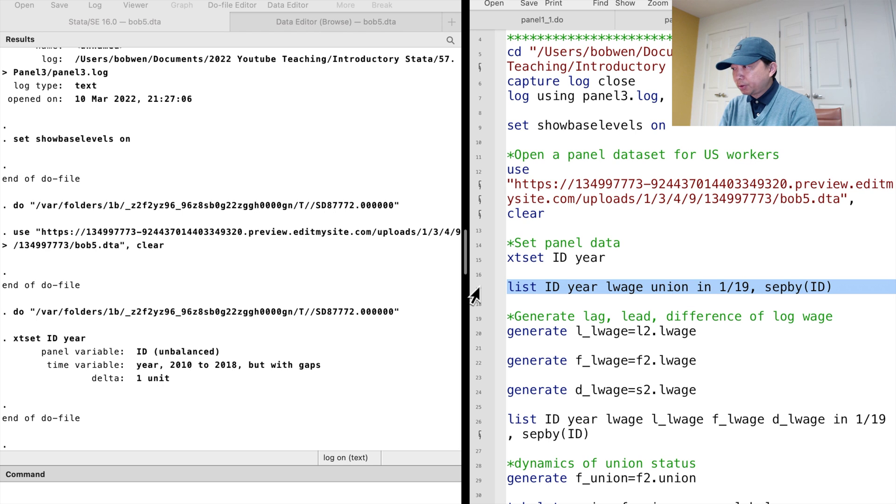
- List ID, year, lwage and union for observations 1/19, separated by ID
{"action": "key", "text": "super+shift+d"}
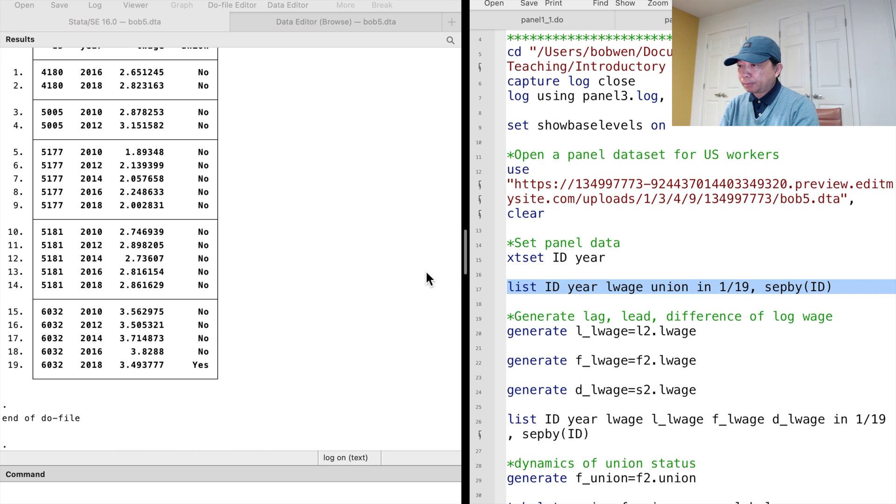
{"action": "scroll", "coordinate": [370, 252], "scroll_direction": "up", "scroll_amount": 3}
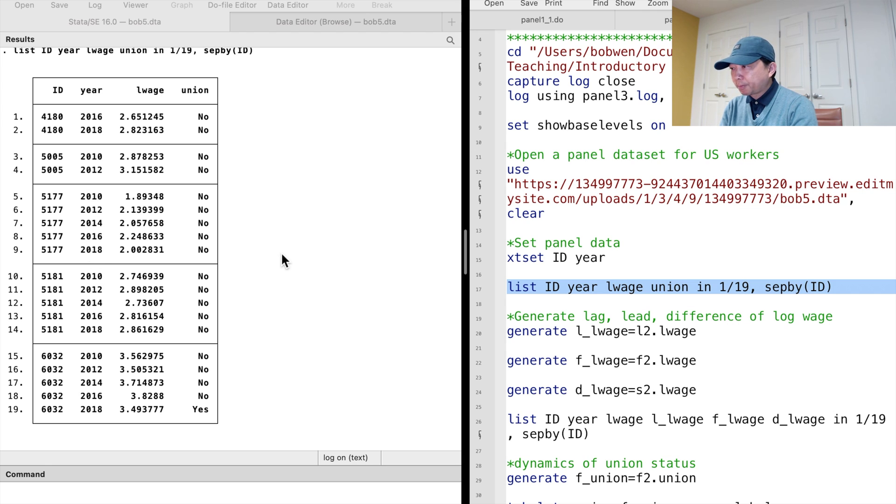
{"action": "left_click", "coordinate": [473, 318]}
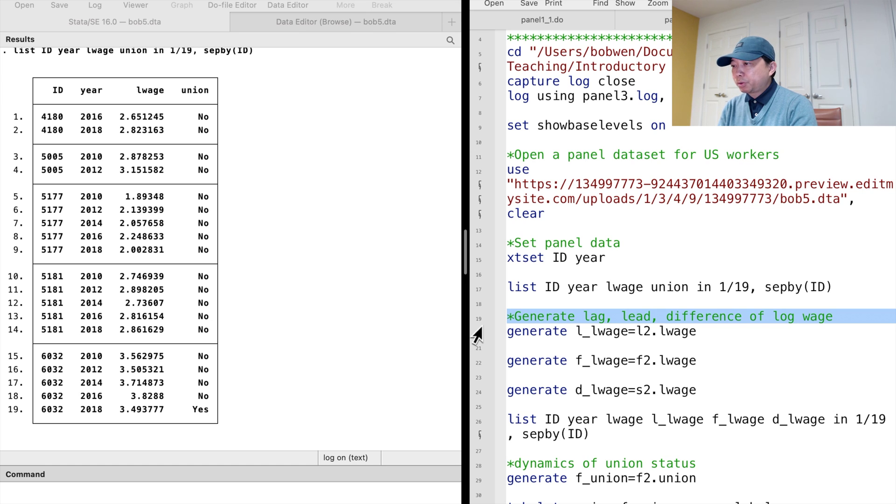
- Generate l_lwage=l2.lwage and f_lwage=f2.lwage, the two-period lag and lead of log wage
{"action": "left_click", "coordinate": [474, 335]}
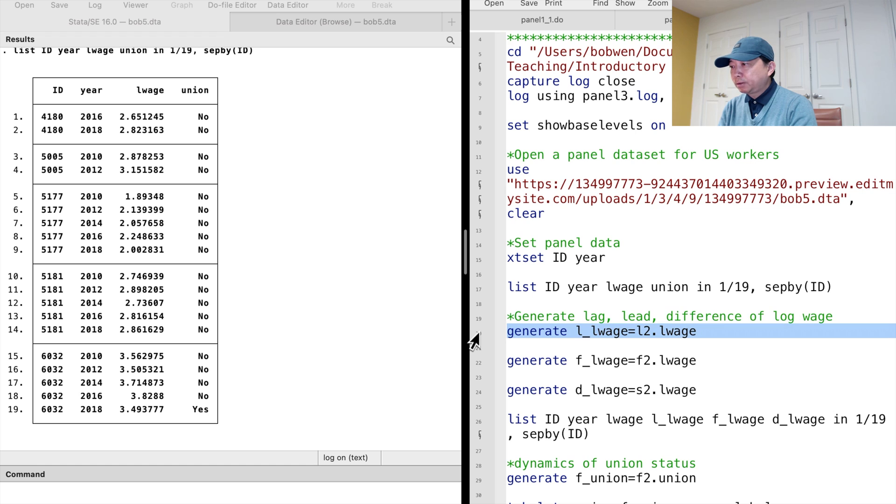
{"action": "key", "text": "super+shift+d"}
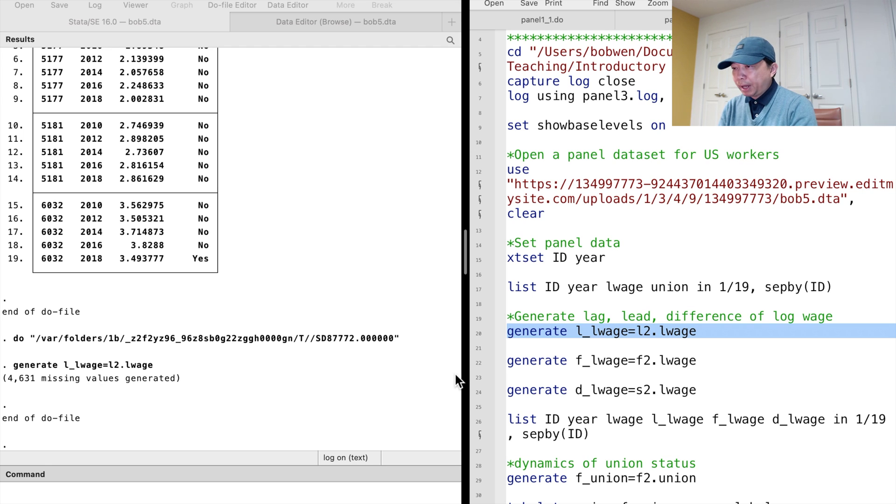
{"action": "left_click", "coordinate": [475, 363]}
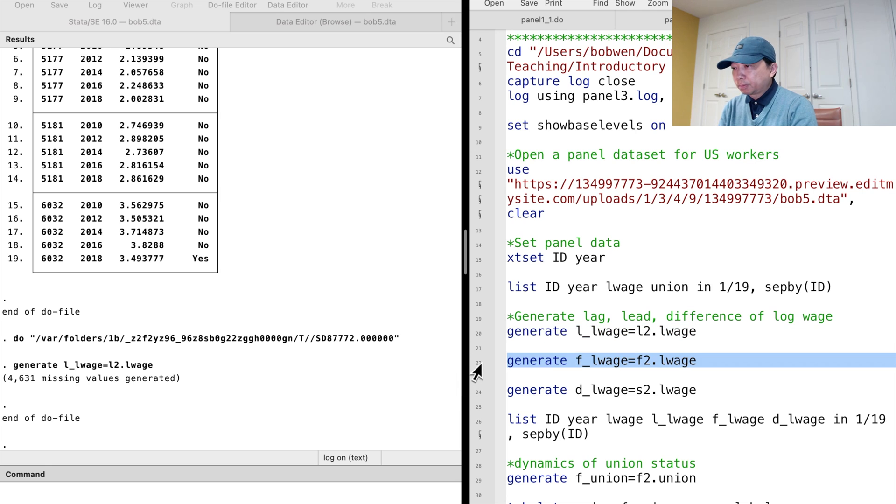
{"action": "key", "text": "super+shift+d"}
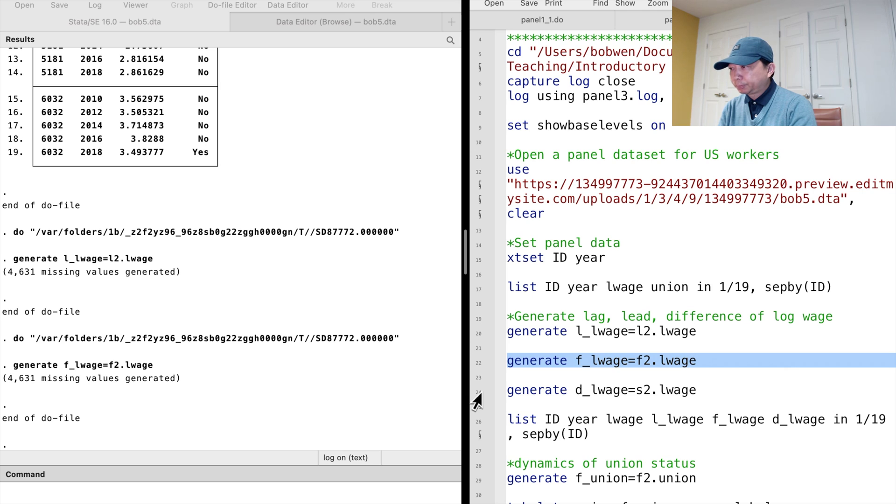
{"action": "left_click", "coordinate": [478, 394]}
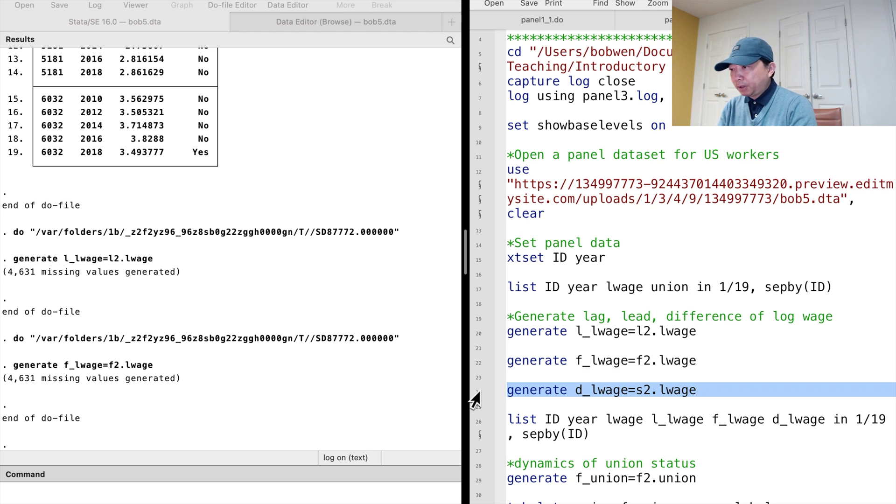
- Generate d_lwage=s2.lwage, the two-period difference of log wage
{"action": "key", "text": "super+shift+d"}
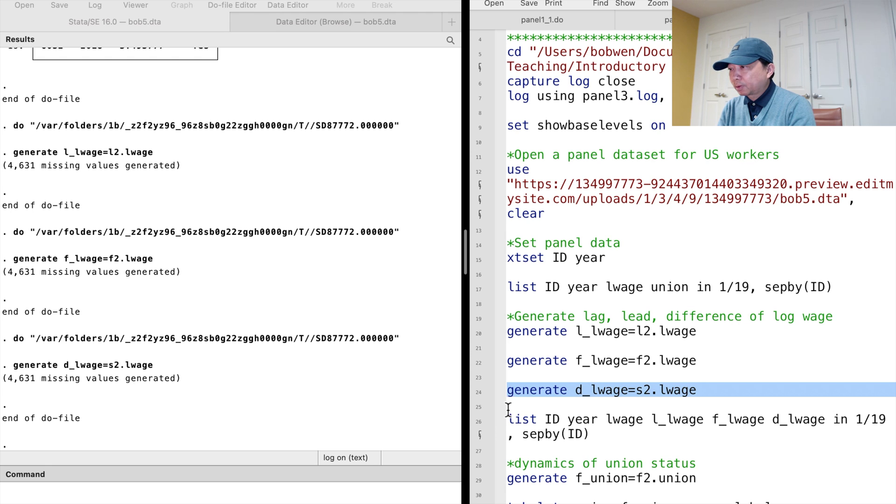
{"action": "left_click", "coordinate": [479, 423]}
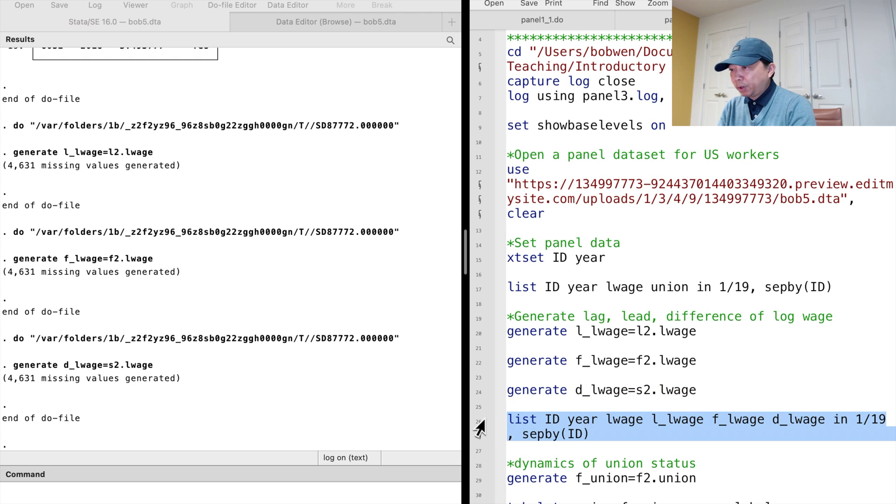
{"action": "key", "text": "super+shift+d"}
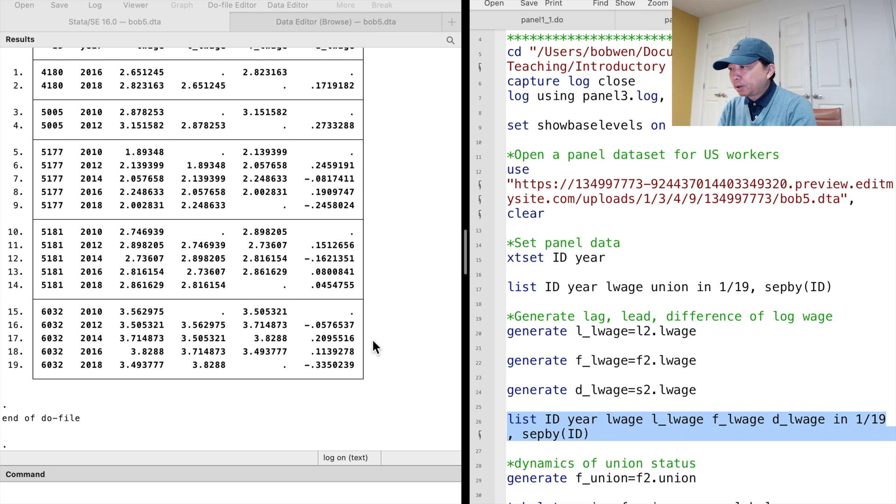
{"action": "scroll", "coordinate": [360, 327], "scroll_direction": "up", "scroll_amount": 2}
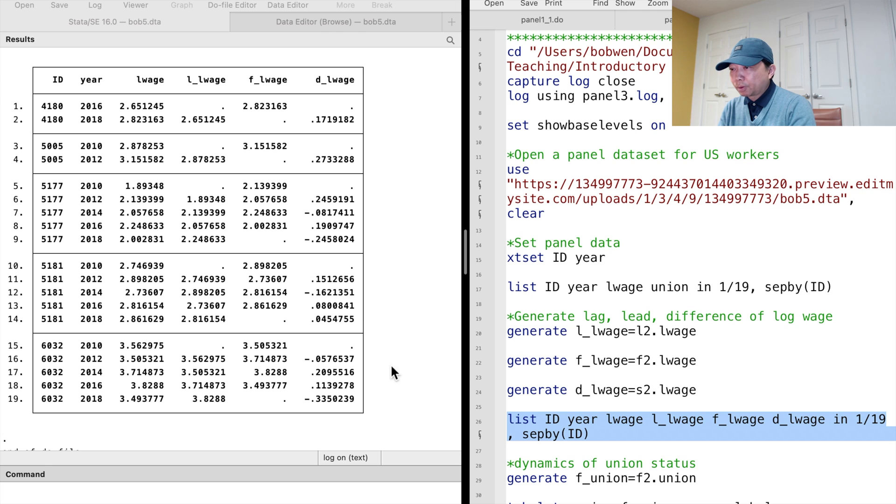
- Generate f_union=f2.union and cross-tabulate union against f_union with row percentages
{"action": "scroll", "coordinate": [523, 424], "scroll_direction": "down", "scroll_amount": 2}
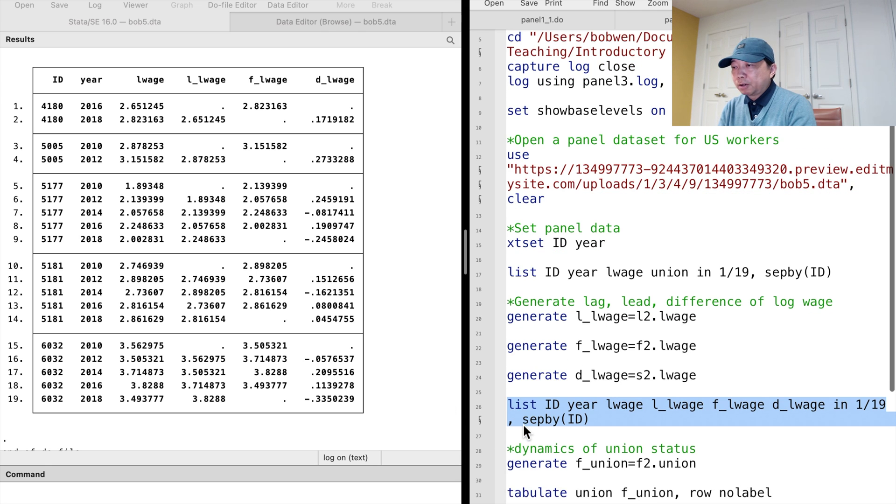
{"action": "scroll", "coordinate": [523, 424], "scroll_direction": "down", "scroll_amount": 3}
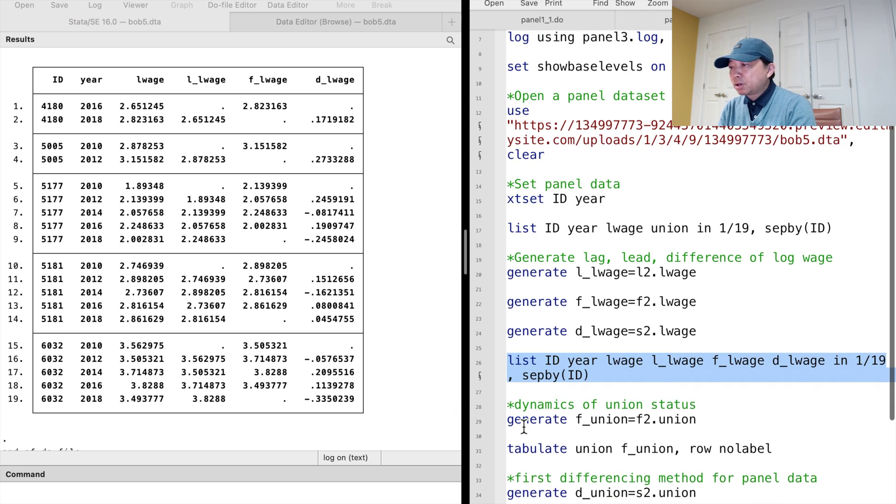
{"action": "scroll", "coordinate": [524, 426], "scroll_direction": "down", "scroll_amount": 1}
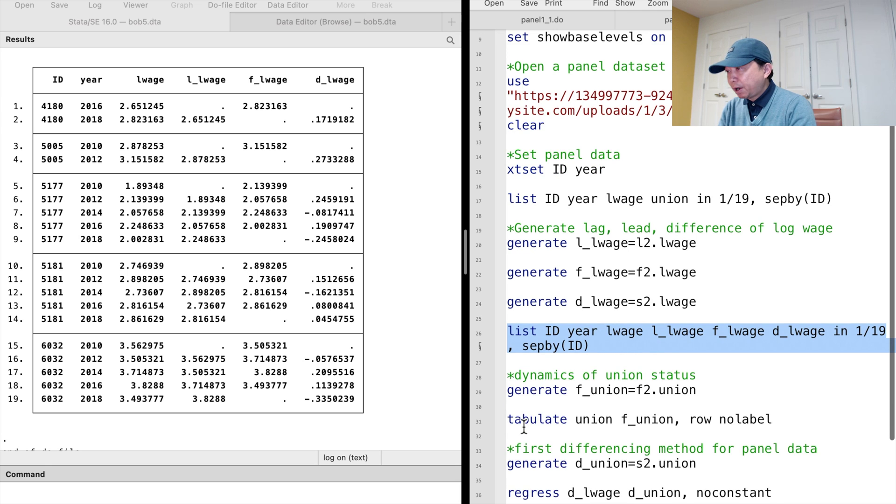
{"action": "scroll", "coordinate": [524, 426], "scroll_direction": "down", "scroll_amount": 1}
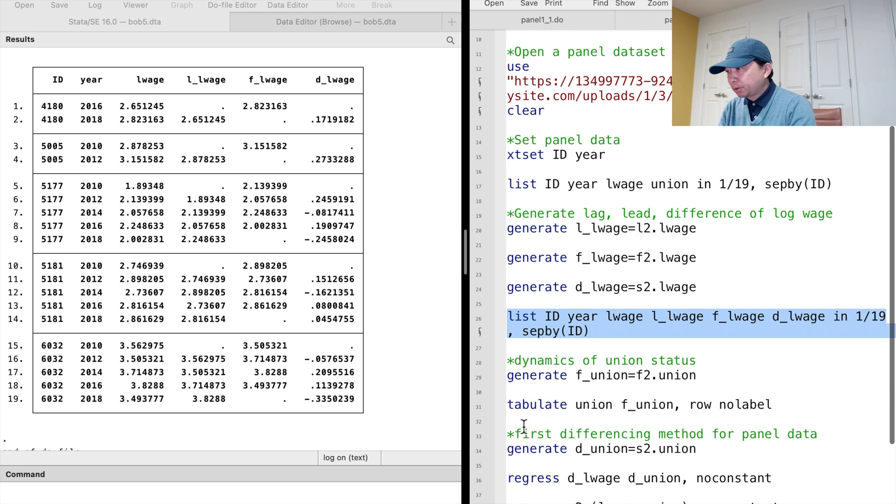
{"action": "left_click", "coordinate": [478, 363]}
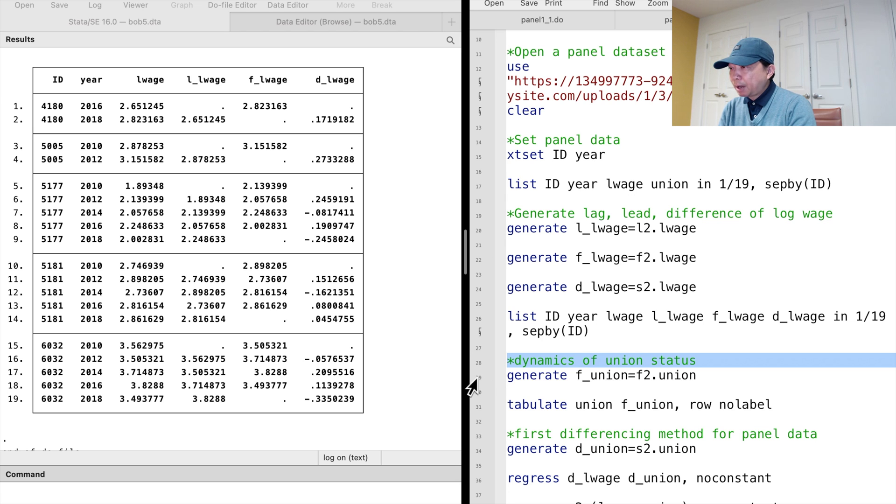
{"action": "left_click", "coordinate": [471, 379]}
{"action": "key", "text": "super+shift+d"}
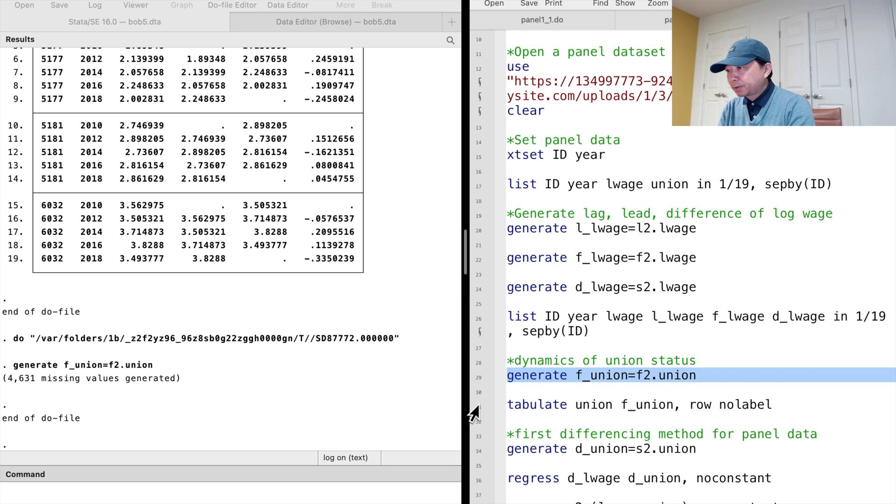
{"action": "left_click", "coordinate": [472, 407]}
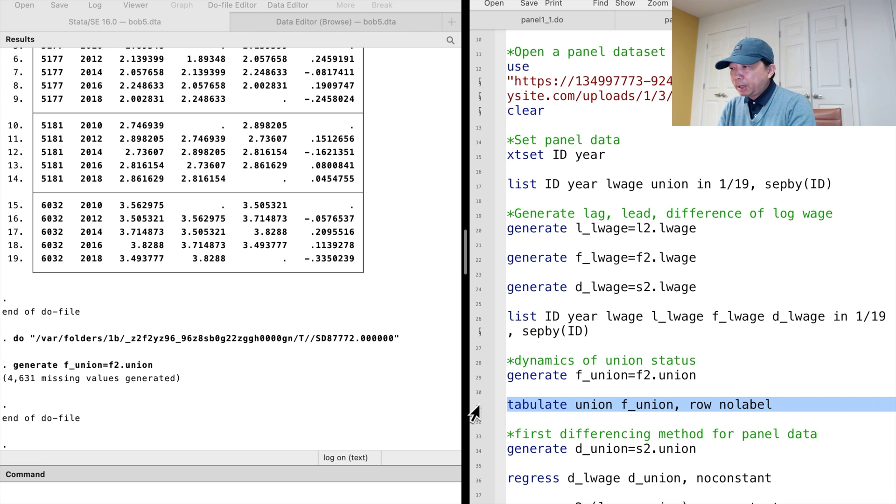
{"action": "key", "text": "super+shift+d"}
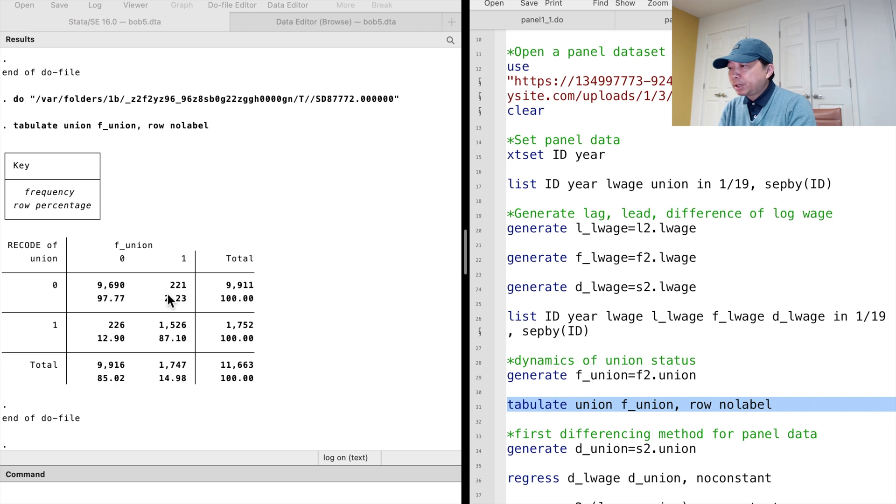
- Review the transition table: 2.23% of non-union workers join, 12.90% of union workers leave
{"action": "left_click", "coordinate": [477, 438]}
{"action": "scroll", "coordinate": [551, 431], "scroll_direction": "down", "scroll_amount": 2}
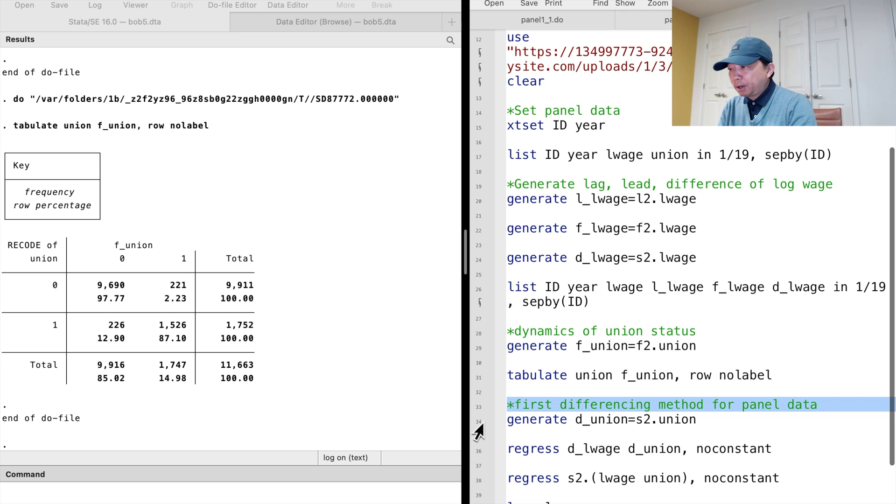
{"action": "scroll", "coordinate": [540, 425], "scroll_direction": "down", "scroll_amount": 1}
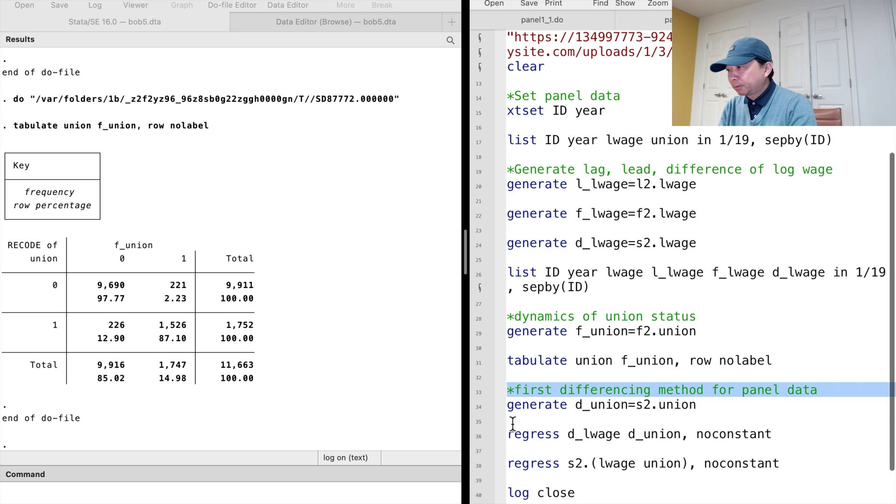
- Generate d_union=s2.union and regress d_lwage on d_union with no constant
{"action": "left_click", "coordinate": [478, 408]}
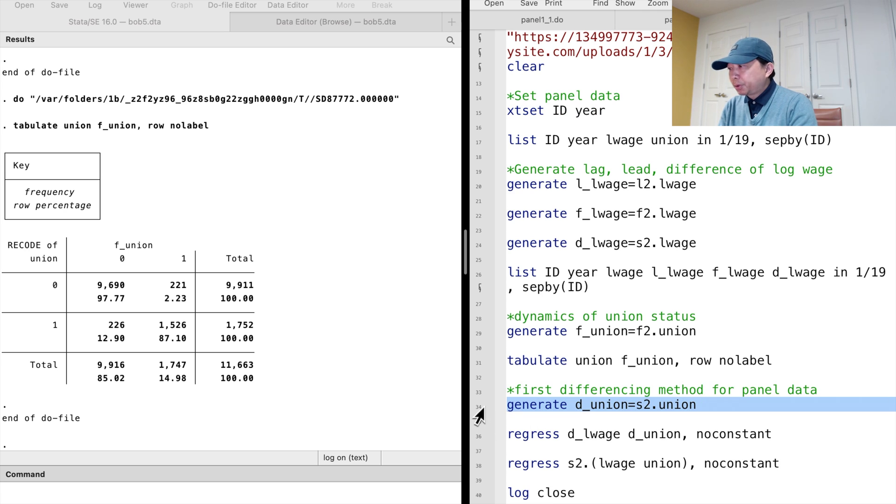
{"action": "key", "text": "super+shift+d"}
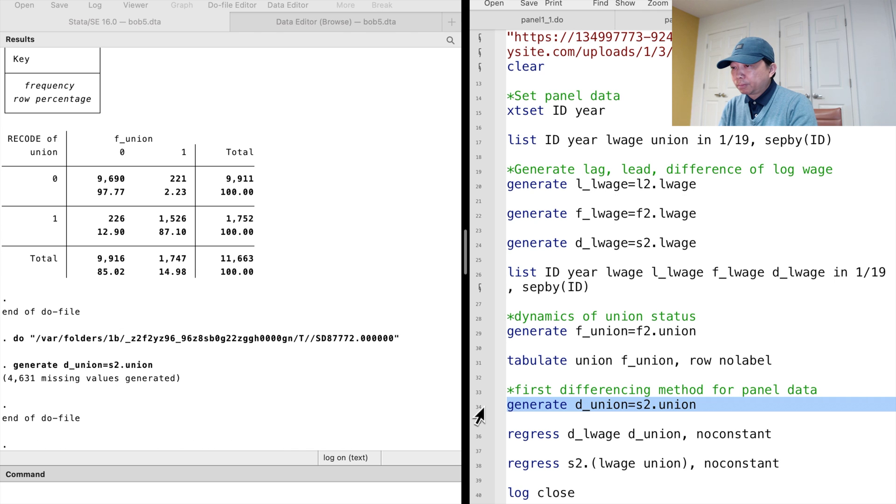
{"action": "left_click", "coordinate": [477, 437]}
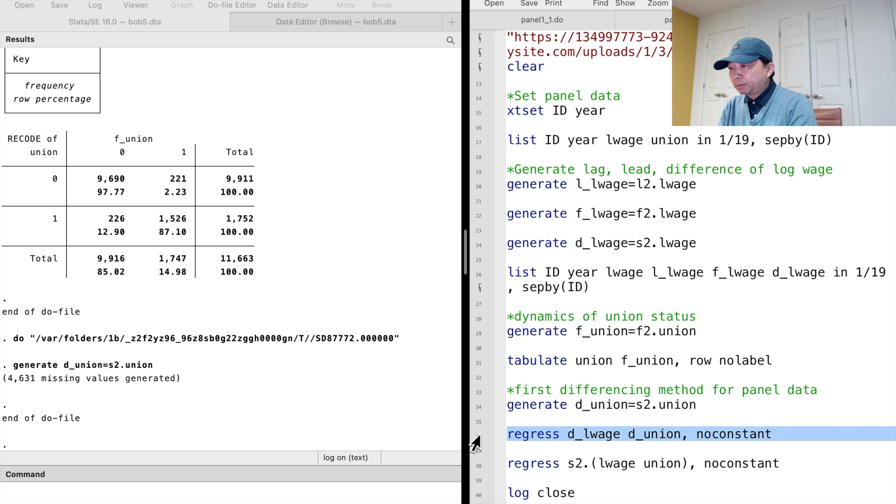
{"action": "key", "text": "super+shift+d"}
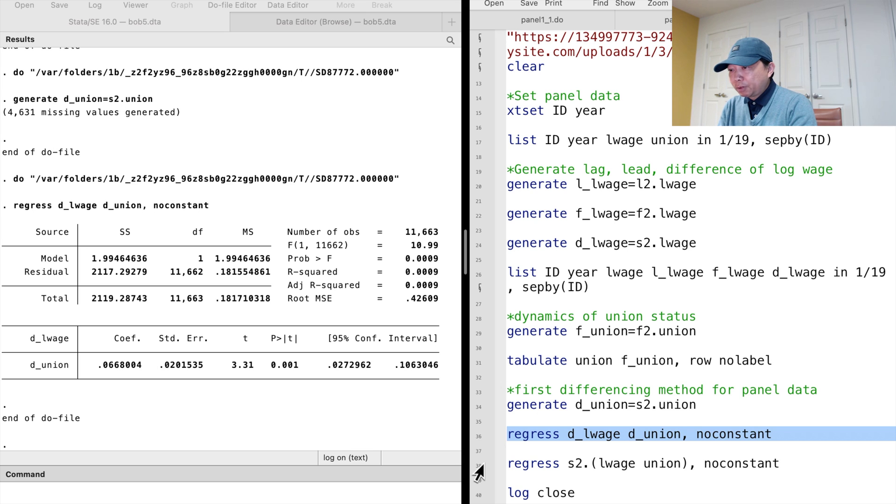
- After the d_union regression (coefficient .0668004), select the difference-operator version of the regression
{"action": "left_click", "coordinate": [478, 466]}
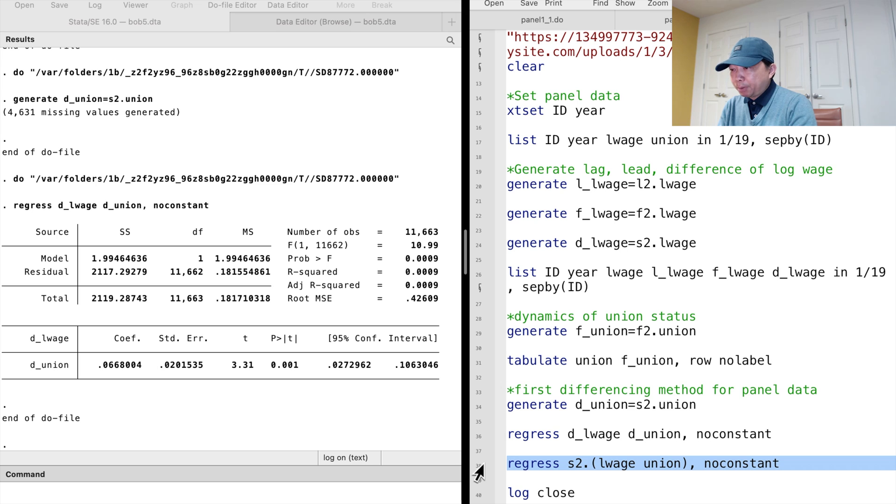
- Run regress s2.(lwage union), noconstant, reproducing the .0668004 coefficient
{"action": "key", "text": "super+shift+d"}
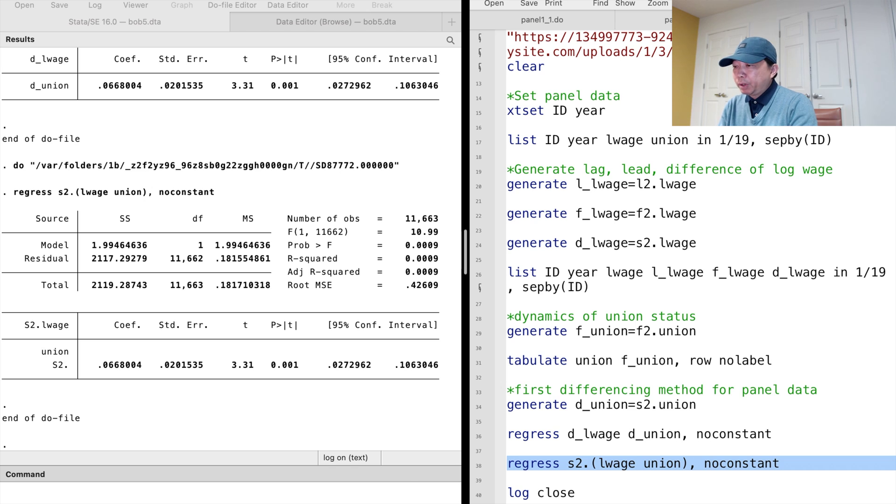
{"action": "left_click", "coordinate": [477, 495]}
- Run log close to close the panel3.log text log
{"action": "key", "text": "super+shift+d"}
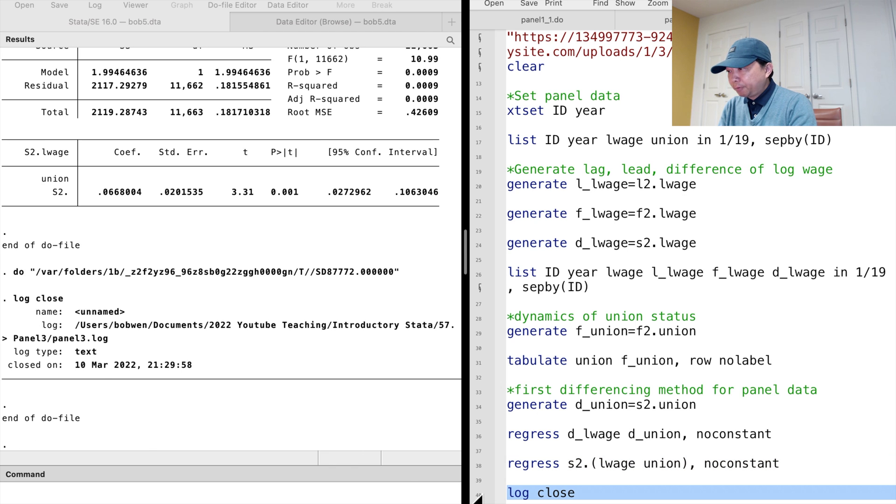